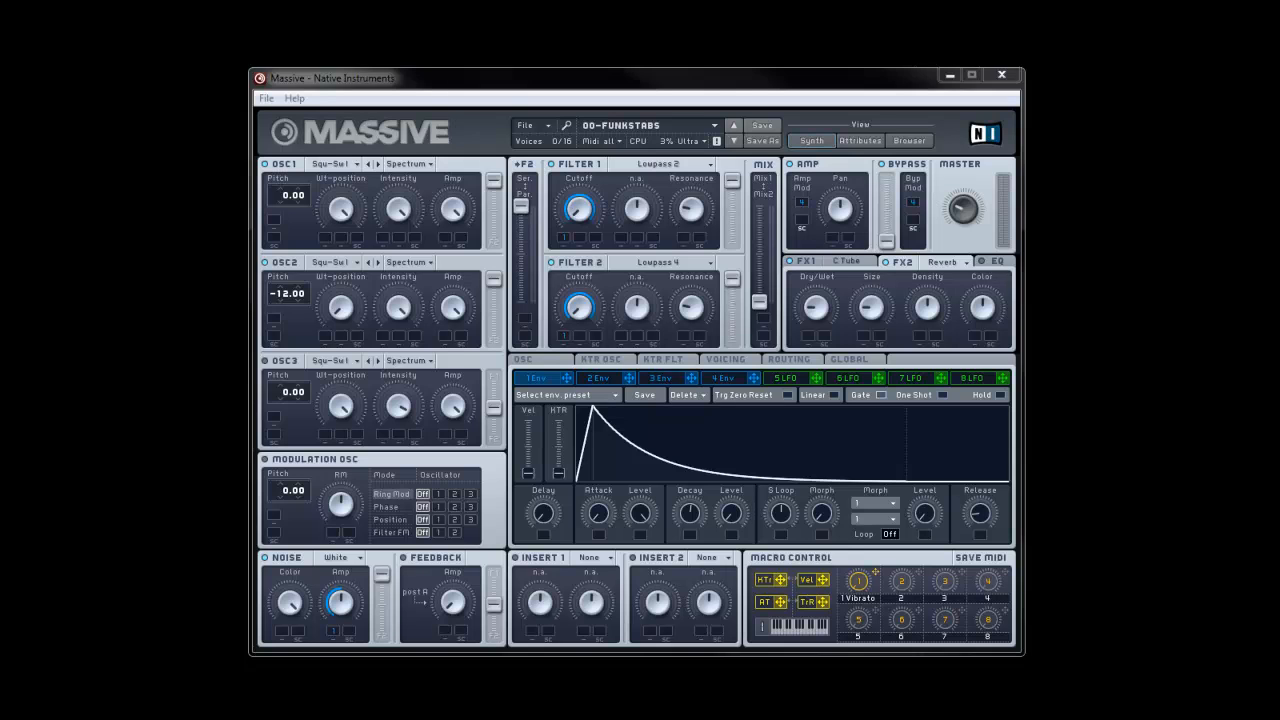
- Start a new, empty sound in place of the loaded 00-FUNKSTABS preset
left_click(524, 360)
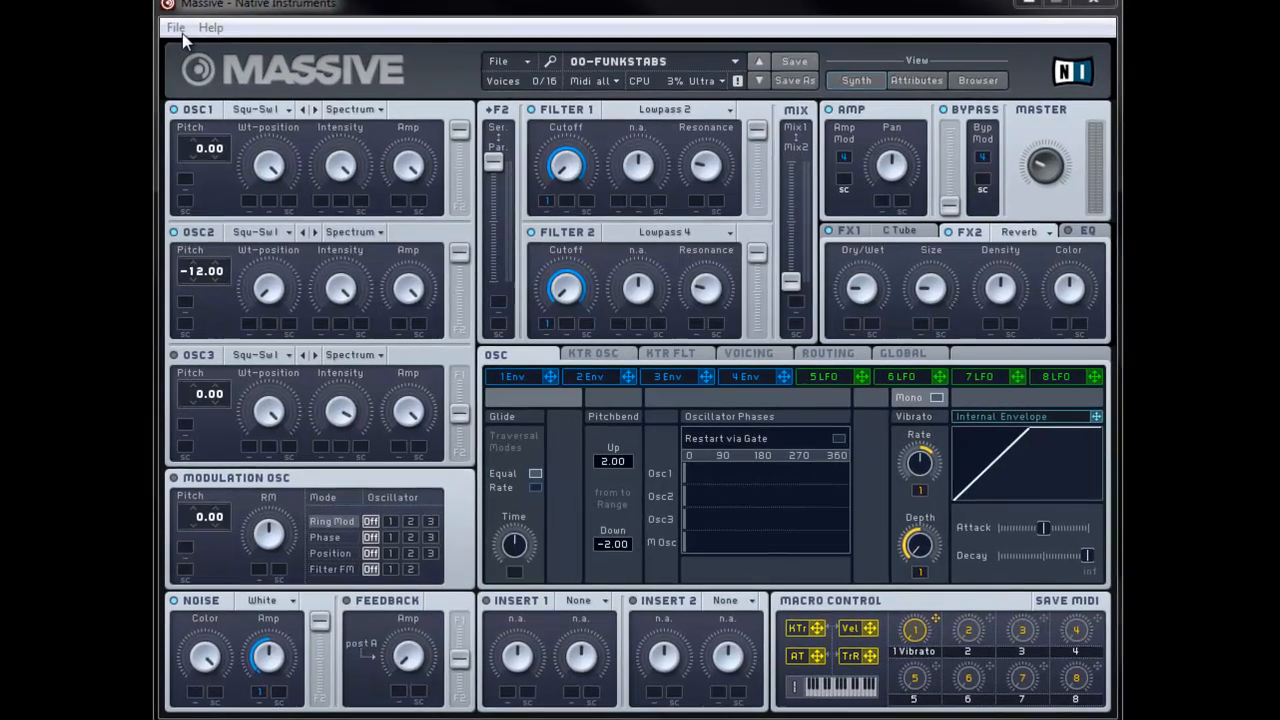
left_click(182, 33)
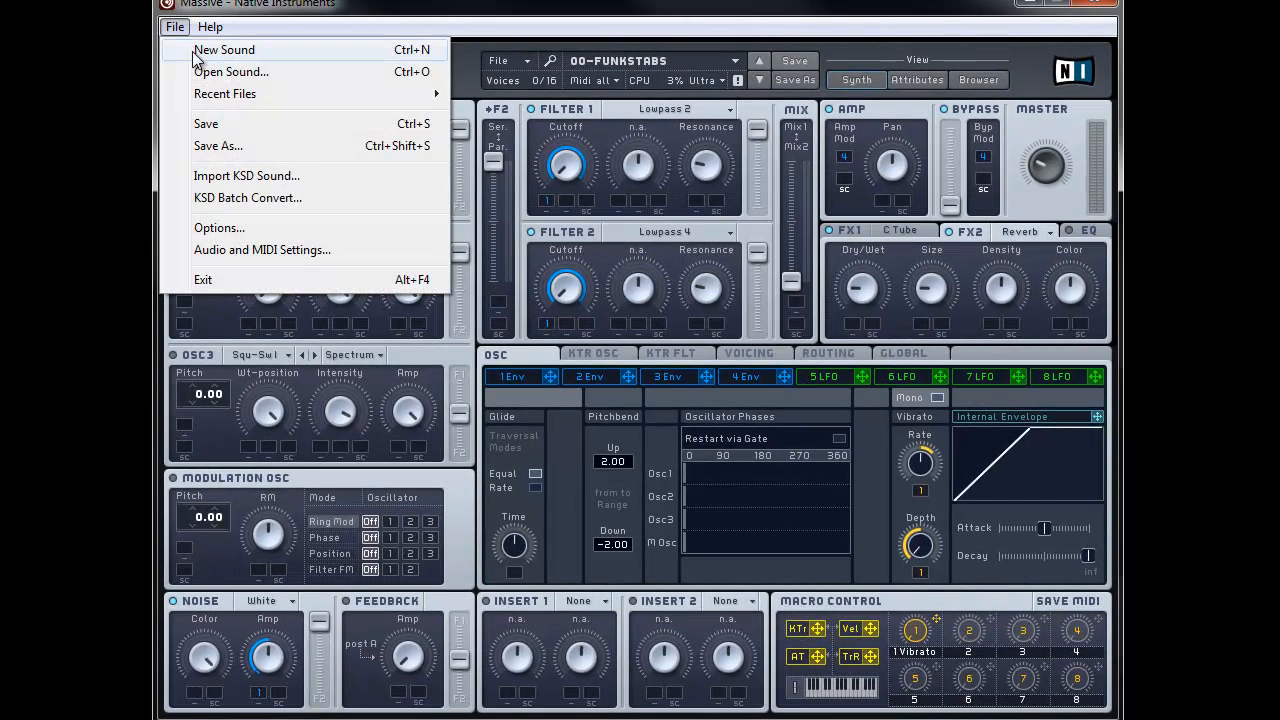
left_click(196, 49)
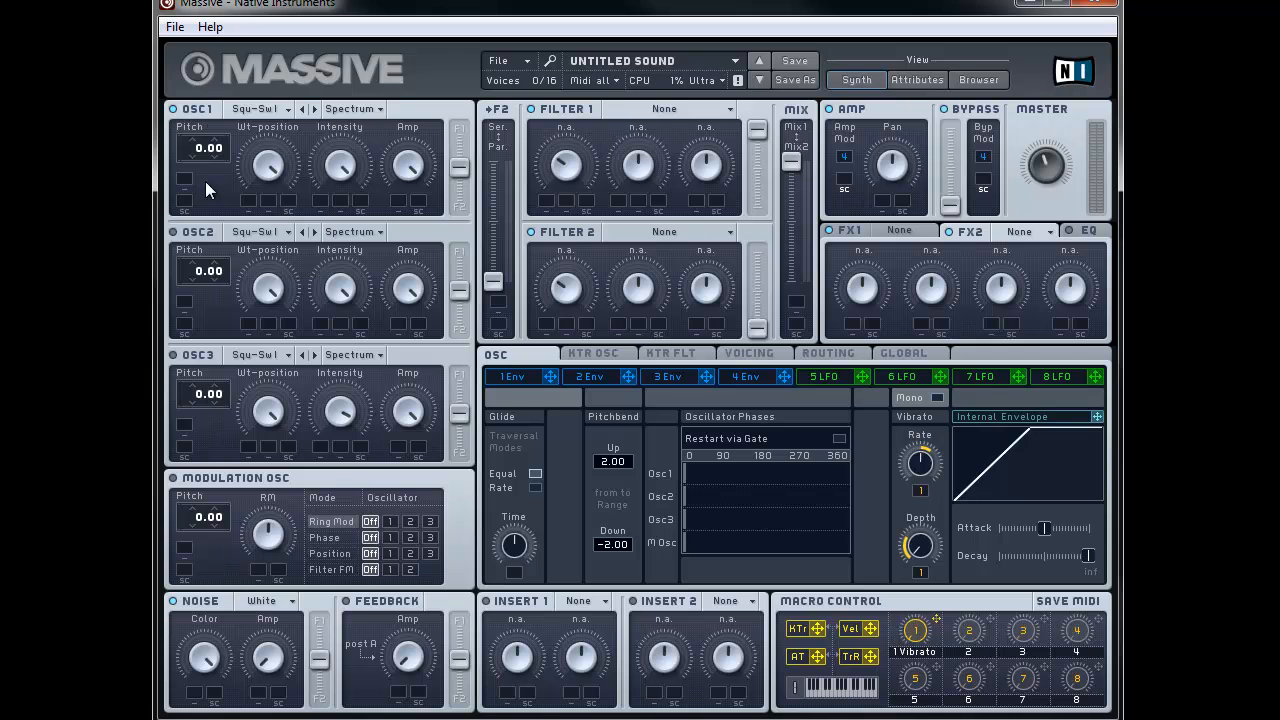
- Keep the Square-Saw I wavetable on OSC1 and route the oscillator entirely to Filter 1
left_click(270, 109)
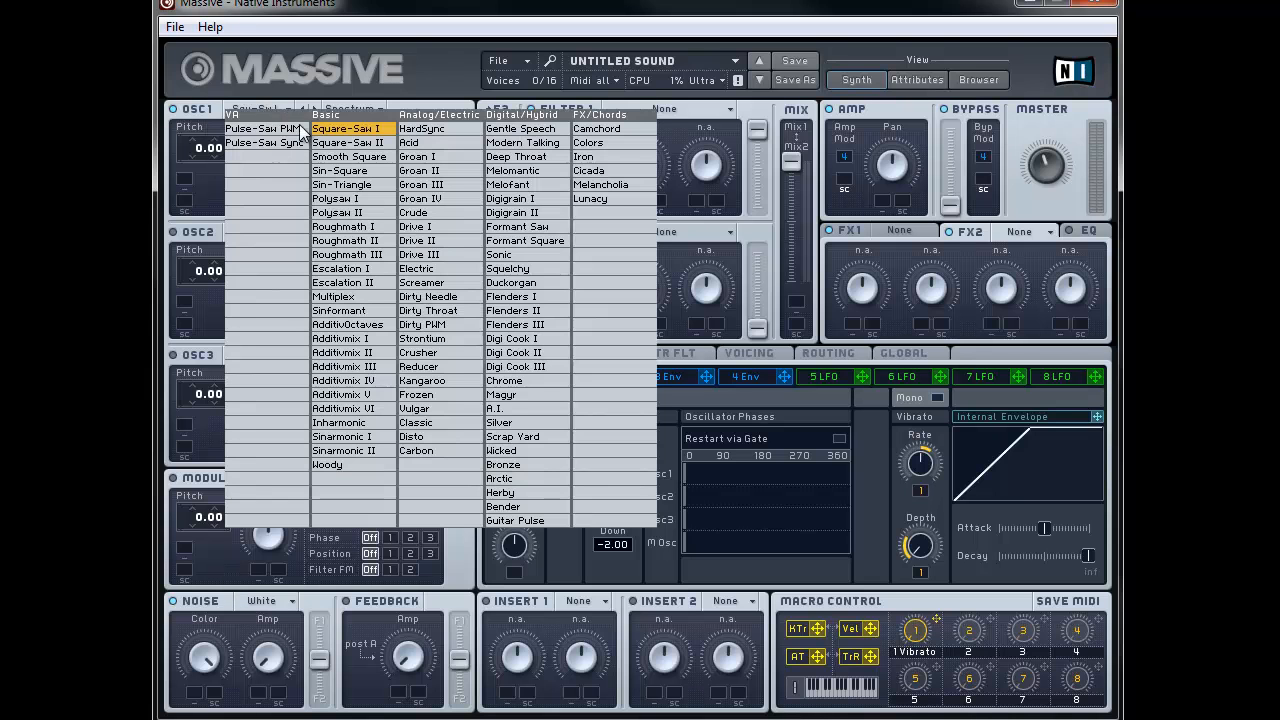
left_click(330, 132)
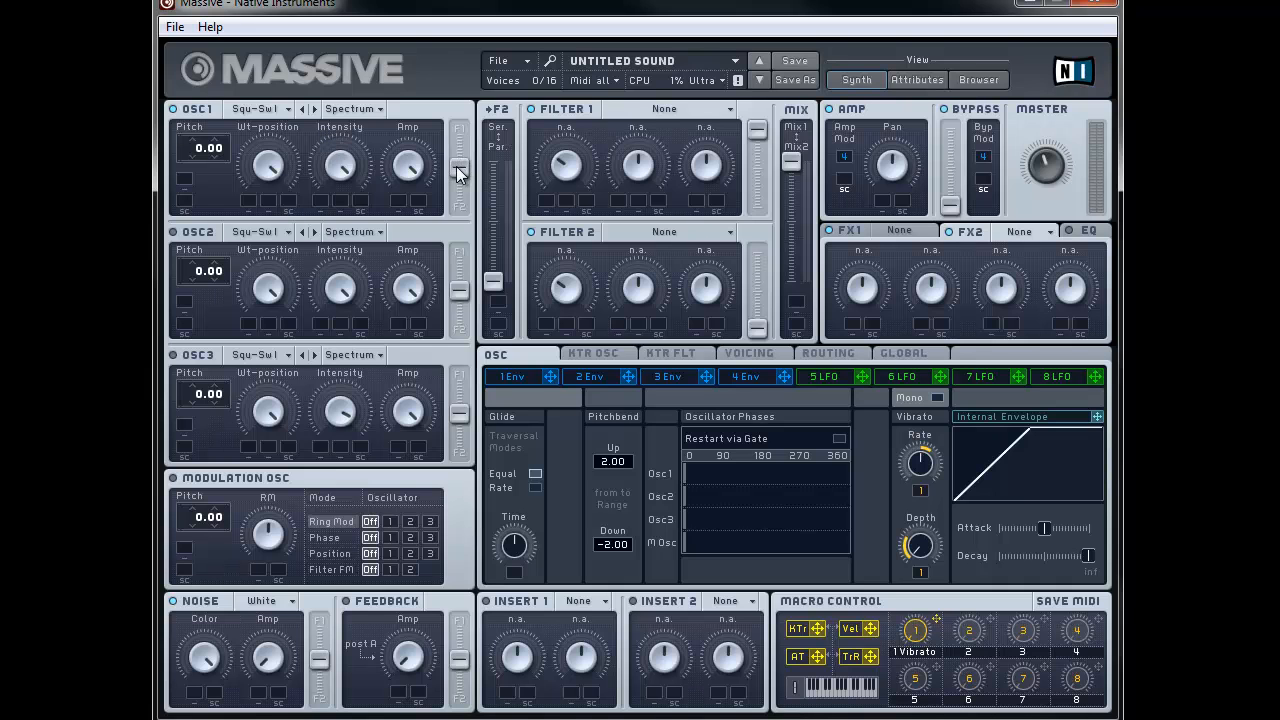
left_click_drag(463, 133, 461, 126)
- Set OSC2 to pitch -12.00 with its wavetable position at minimum, and route it entirely to Filter 1
left_click_drag(267, 288, 267, 473)
left_click_drag(463, 291, 462, 229)
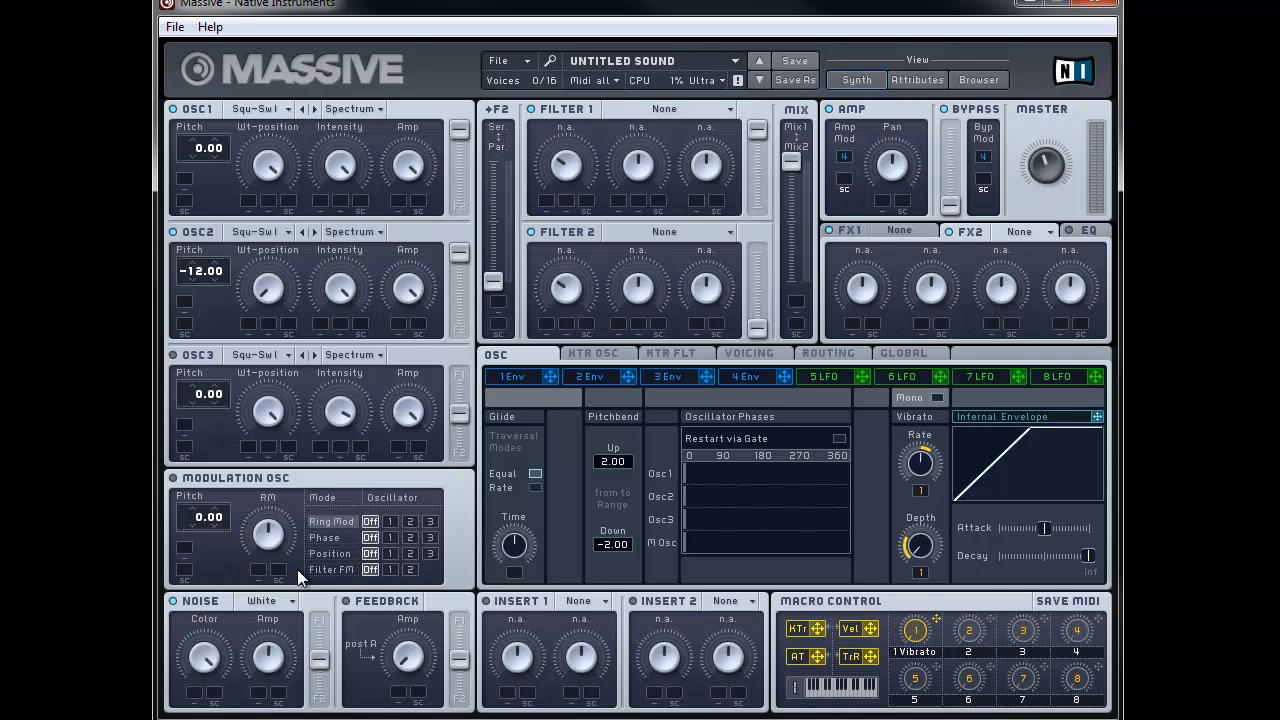
- Route the noise generator entirely to Filter 1 and set the filter routing fully to serial
left_click_drag(314, 654, 325, 623)
left_click_drag(493, 279, 491, 131)
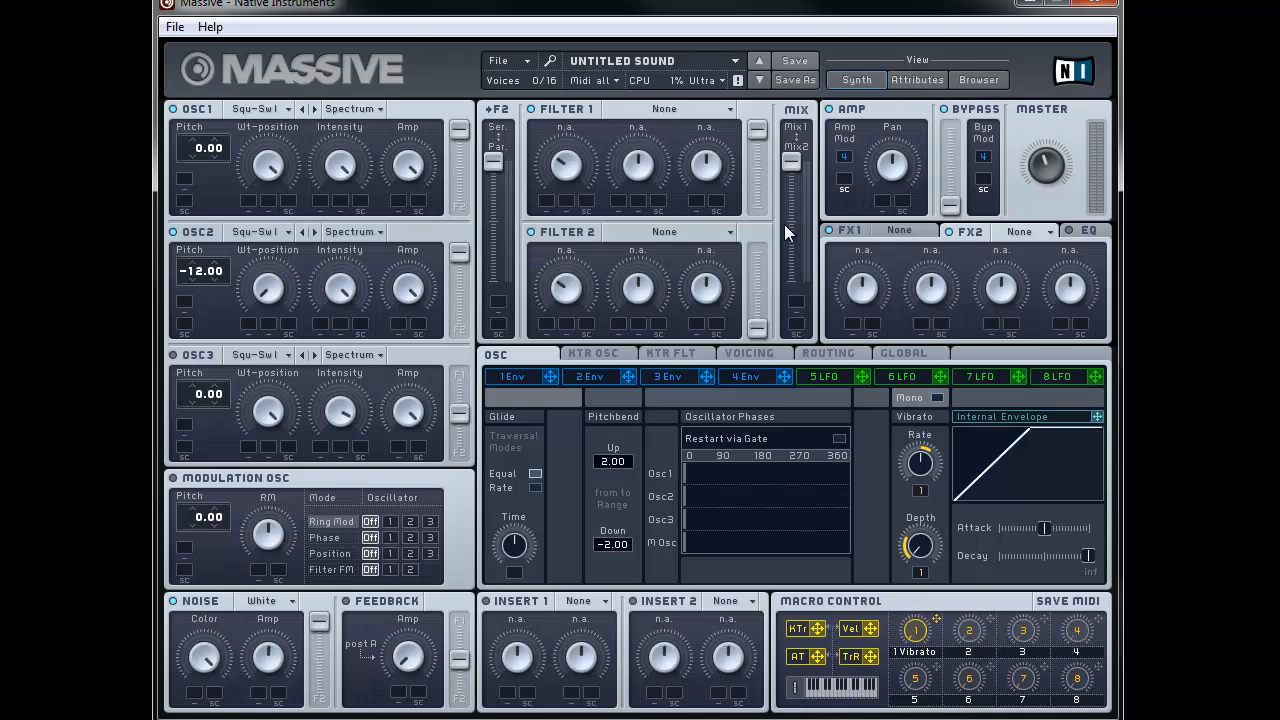
- Set Filter 1 to Lowpass 2 with the cutoff at minimum and the resonance reduced to about a quarter
left_click(677, 108)
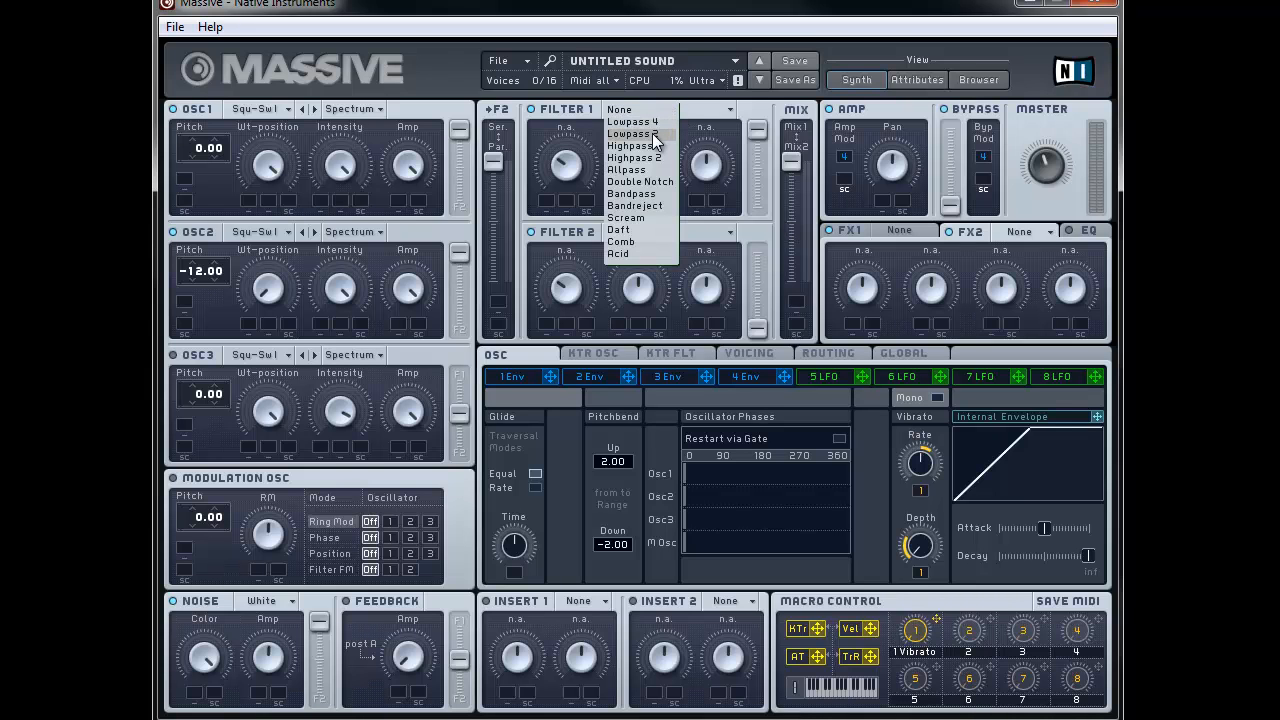
left_click(655, 134)
left_click_drag(568, 163, 568, 241)
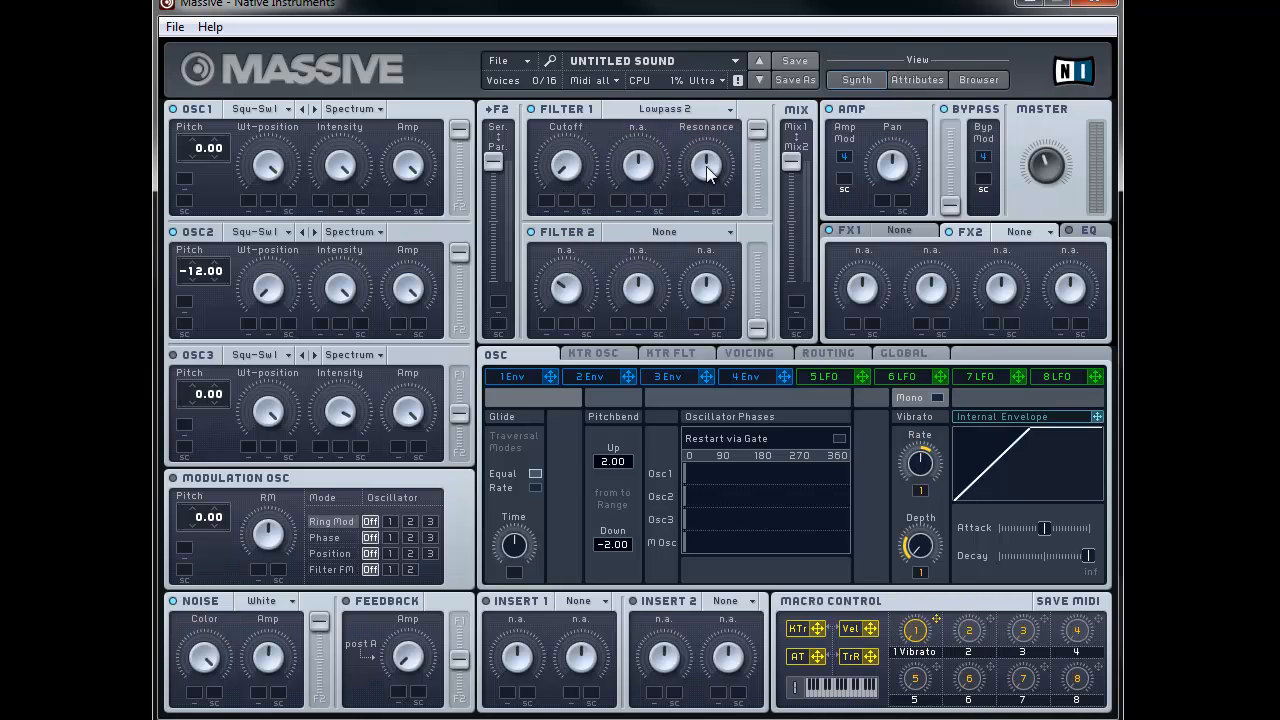
left_click_drag(690, 193, 685, 208)
- Set Filter 2 to Lowpass 4 with minimum cutoff, reduced resonance and full output level, and move the filter mix fully to Mix2
left_click(670, 232)
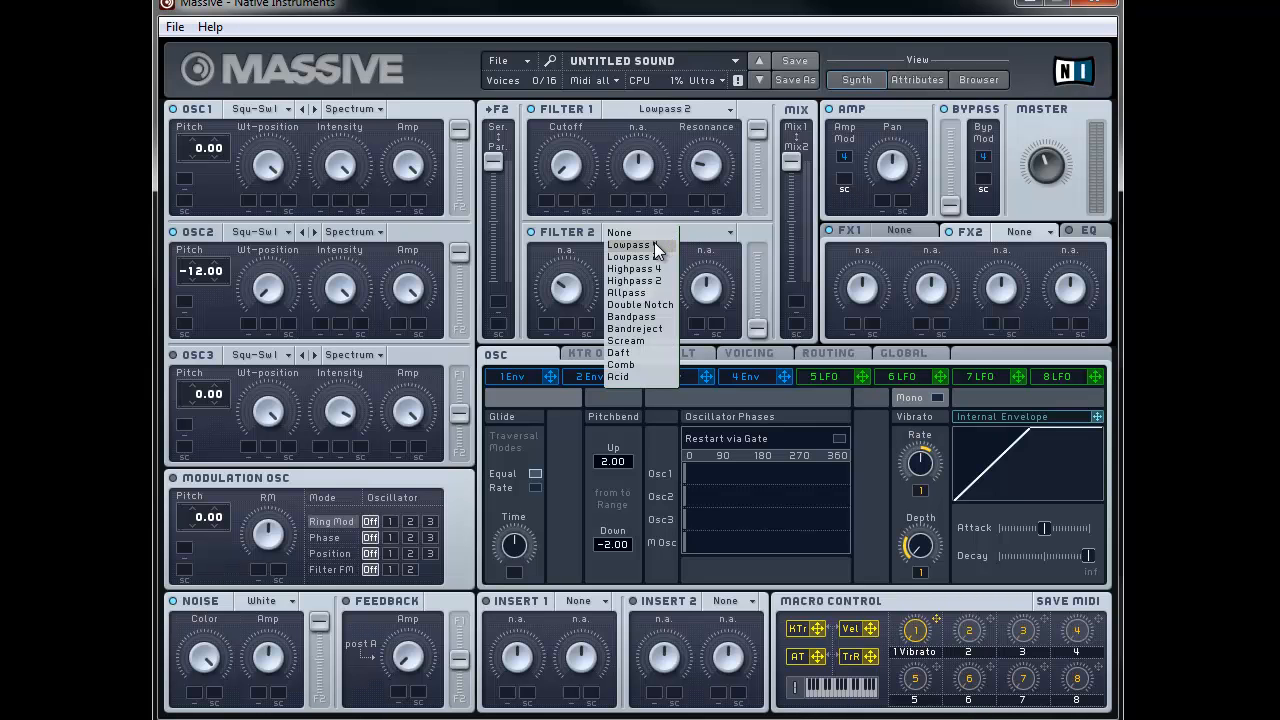
left_click(655, 250)
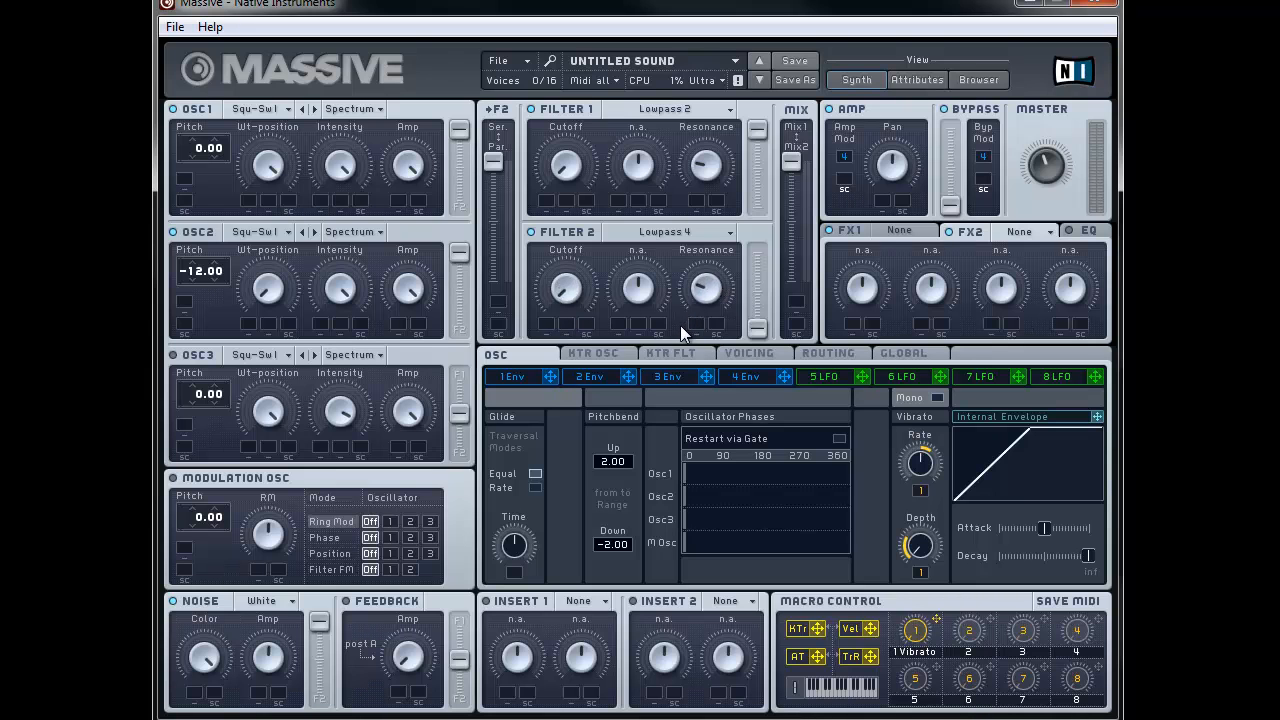
left_click_drag(757, 328, 760, 262)
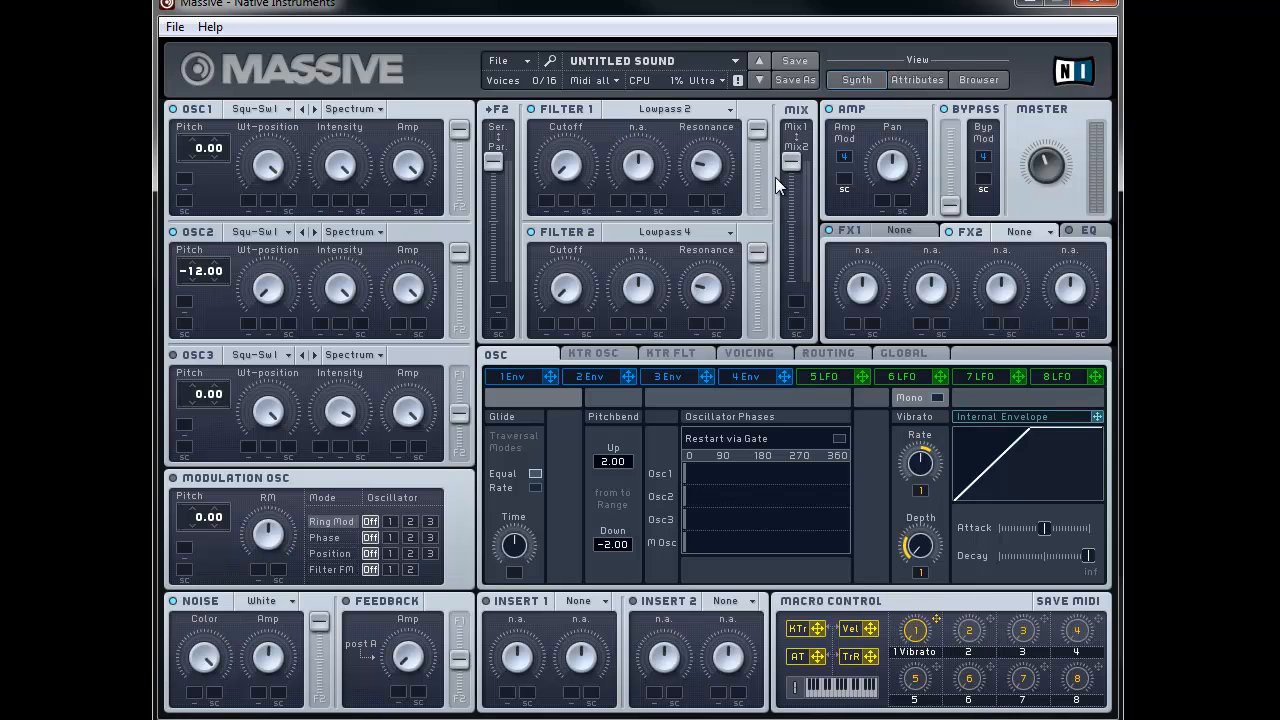
left_click_drag(792, 235, 795, 288)
- Lengthen the attack and release of envelope 4 slightly
left_click(748, 376)
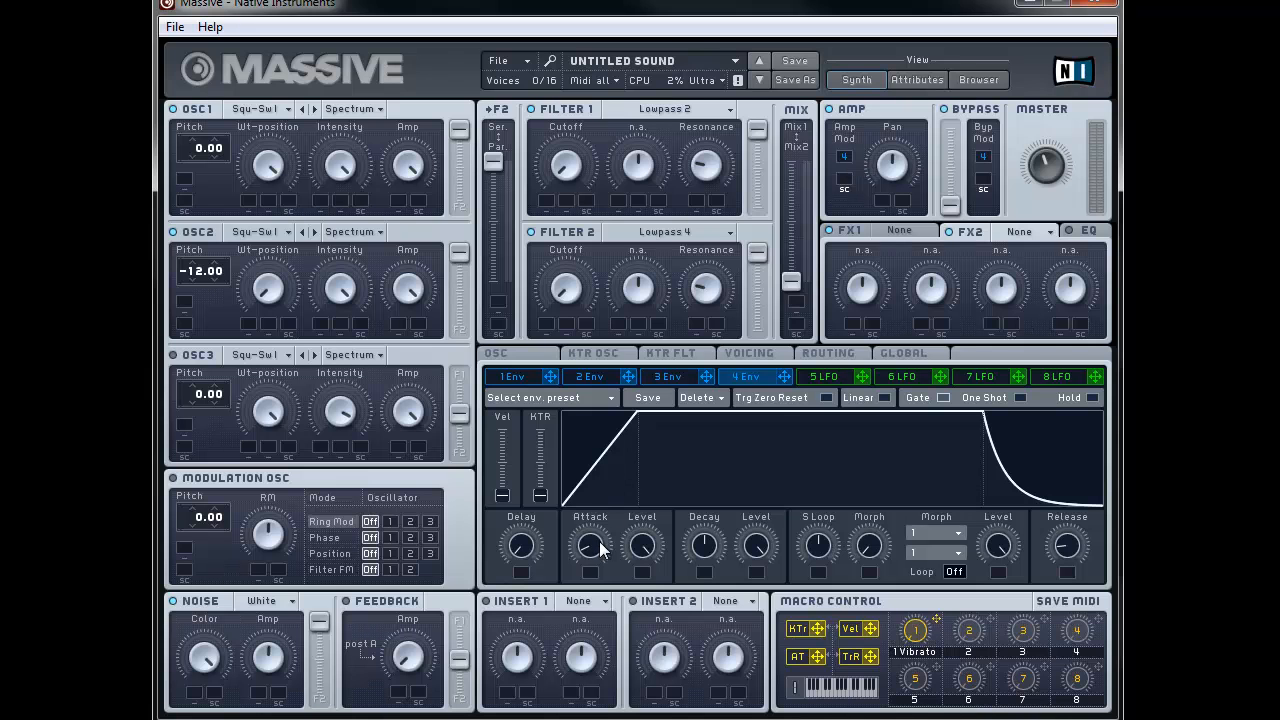
left_click_drag(598, 550, 604, 540)
left_click_drag(1064, 544, 1068, 536)
left_click_drag(592, 546, 595, 545)
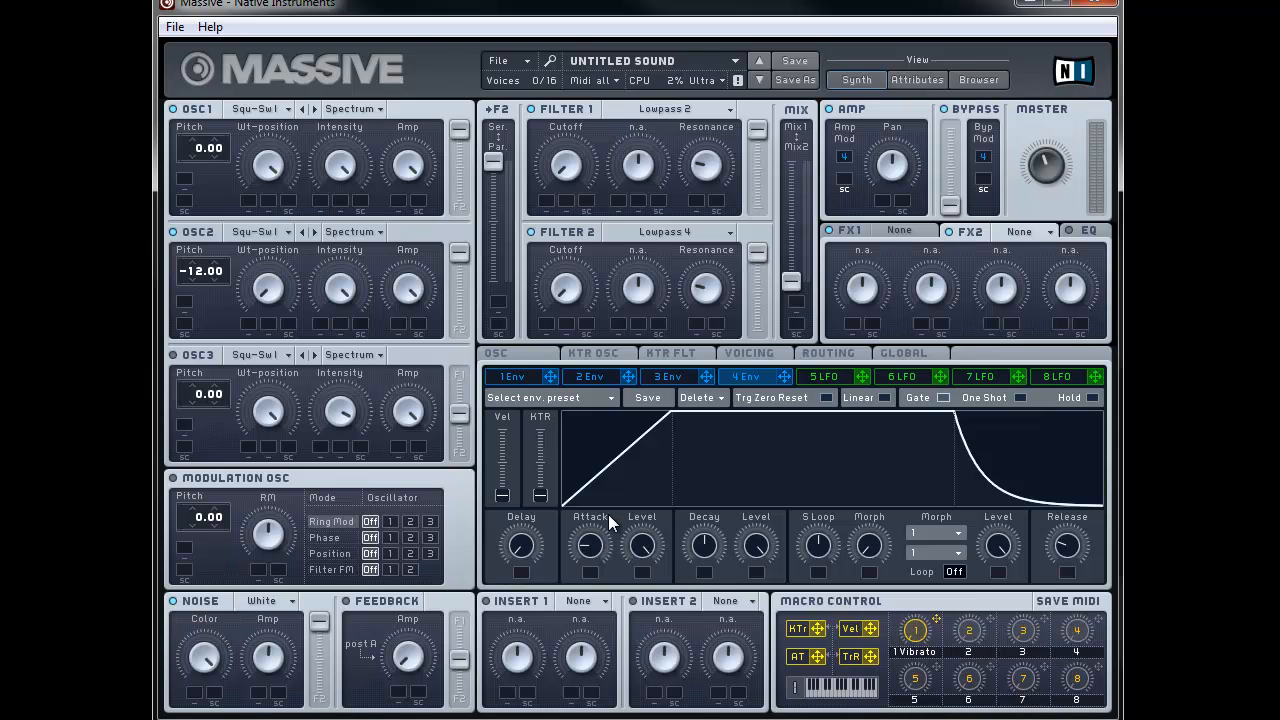
- Shape envelope 1 with a very short attack and a decay that falls to zero level
left_click(518, 379)
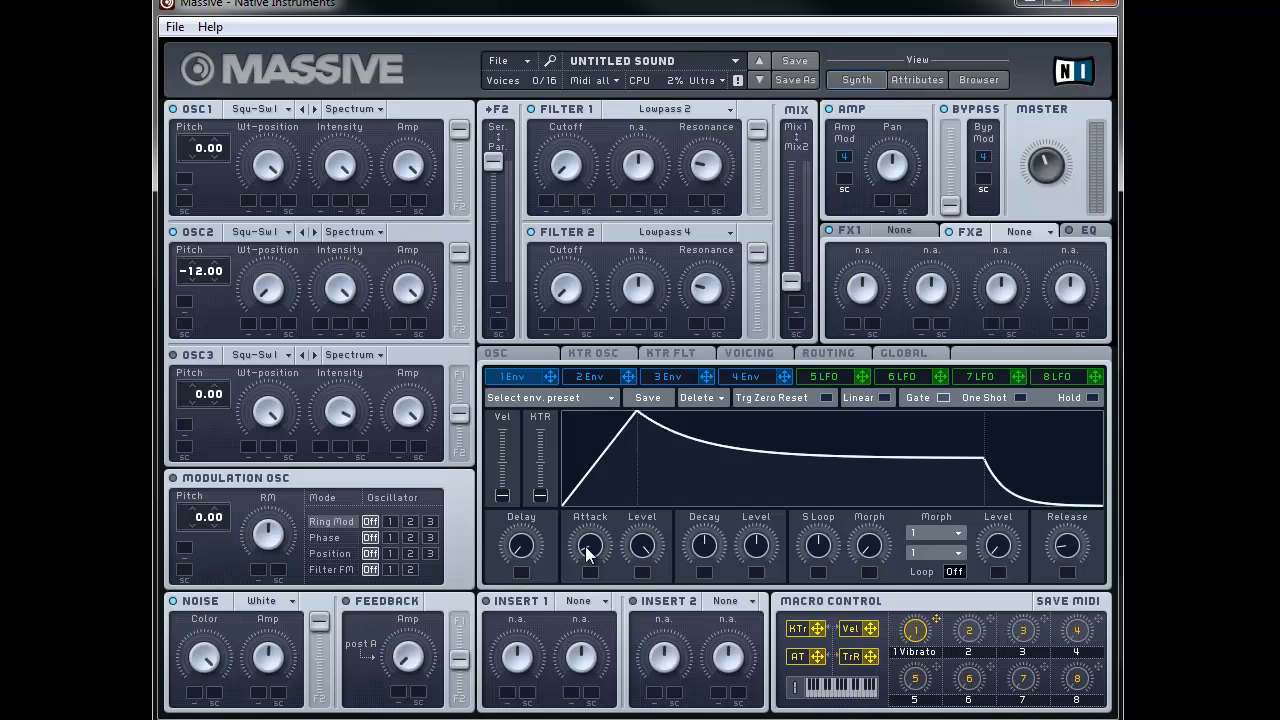
left_click_drag(586, 556, 587, 570)
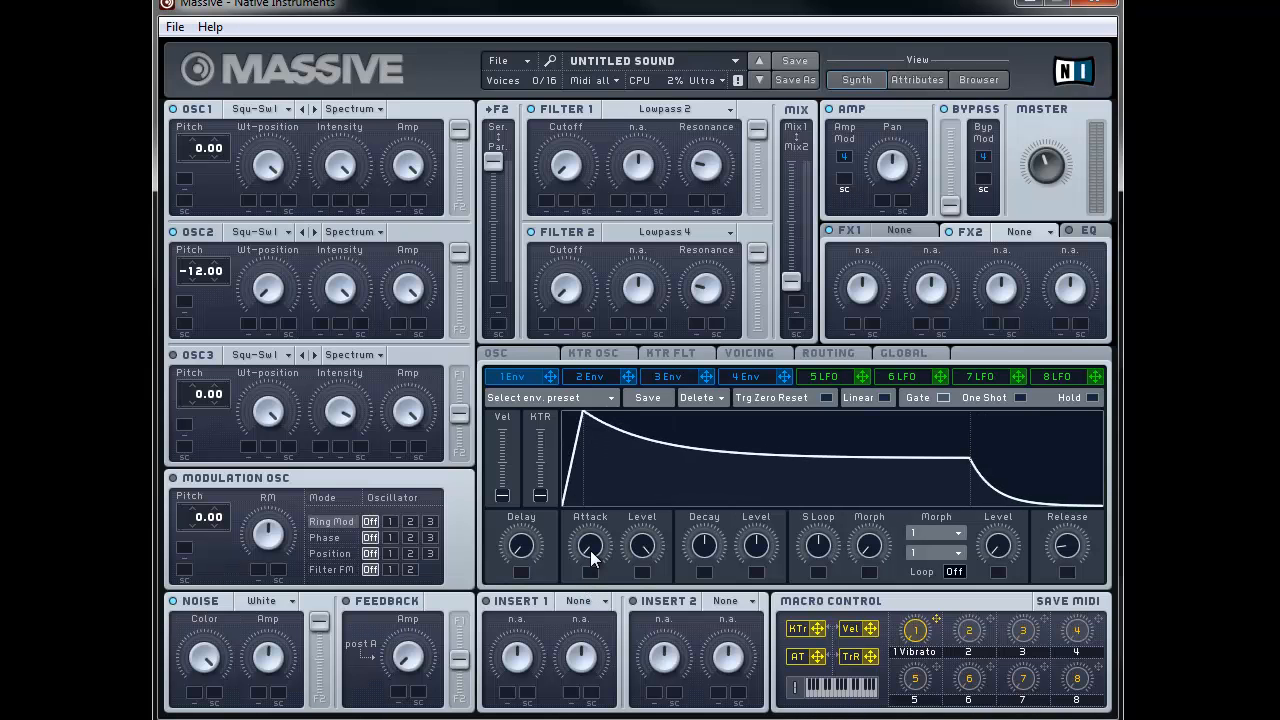
left_click_drag(768, 545, 745, 651)
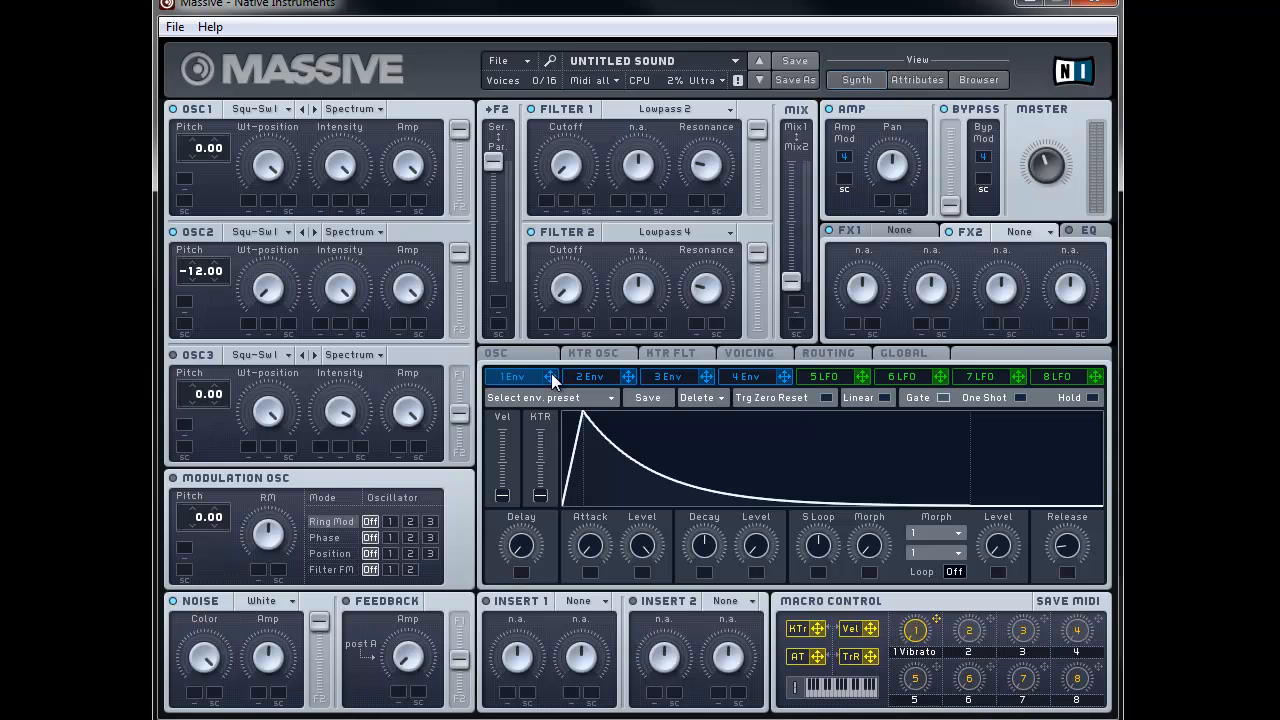
- Assign envelope 1 to both filter cutoffs and the noise amp, with full modulation range on the cutoffs
left_click_drag(552, 378, 558, 237)
left_click_drag(553, 380, 541, 330)
left_click_drag(258, 697, 258, 697)
left_click_drag(258, 697, 258, 697)
left_click_drag(549, 206, 547, 82)
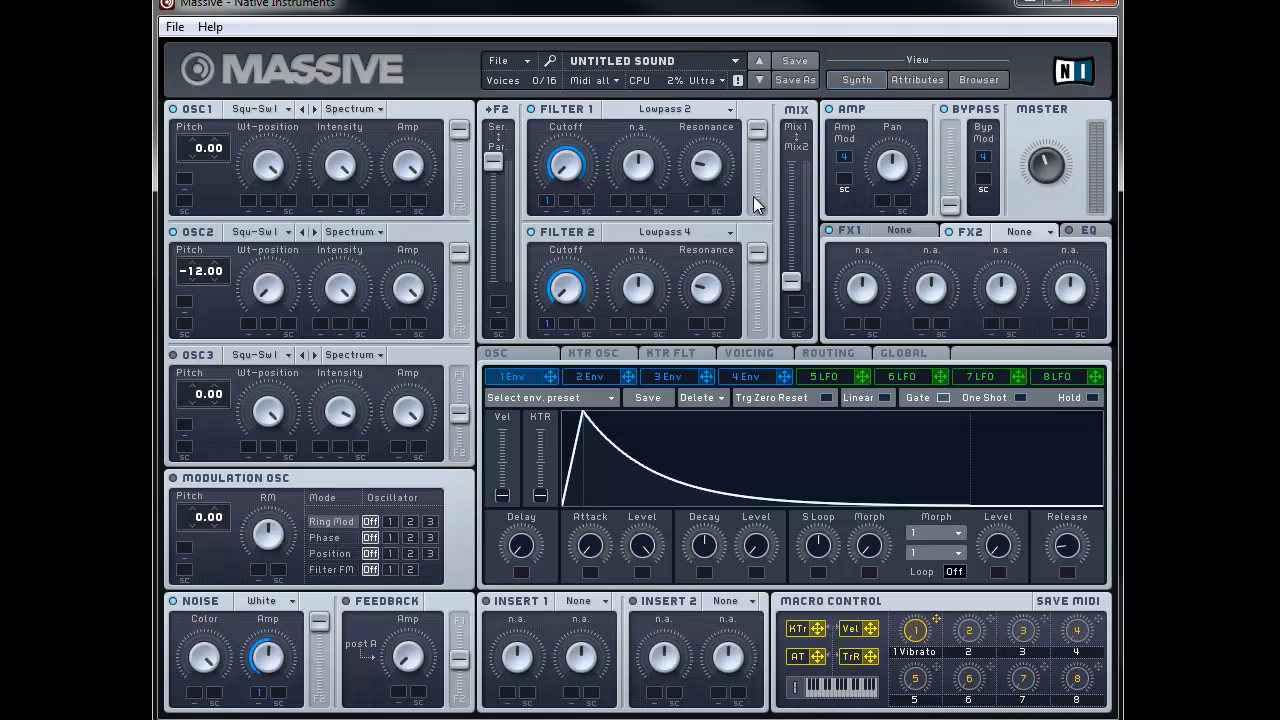
- Load Classic Tube in FX1 and Reverb in FX2, with reduced dry/wet, drive and reverb size amounts
left_click(930, 235)
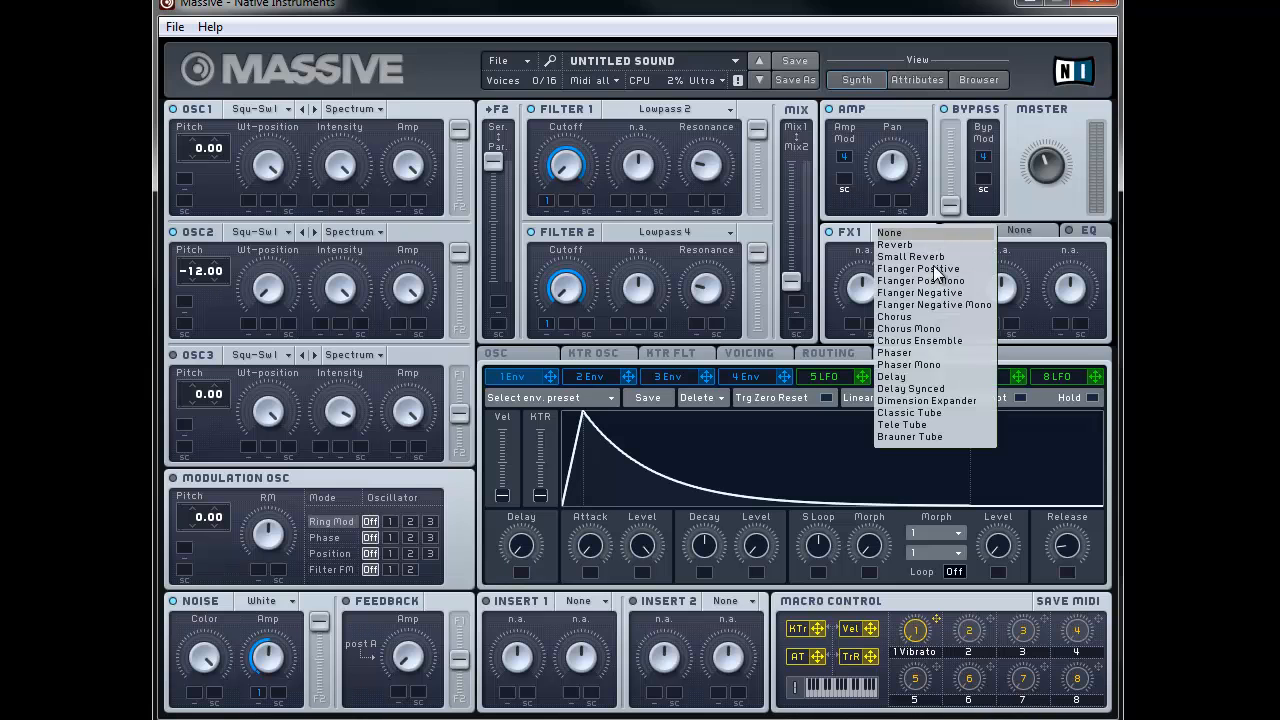
left_click(918, 413)
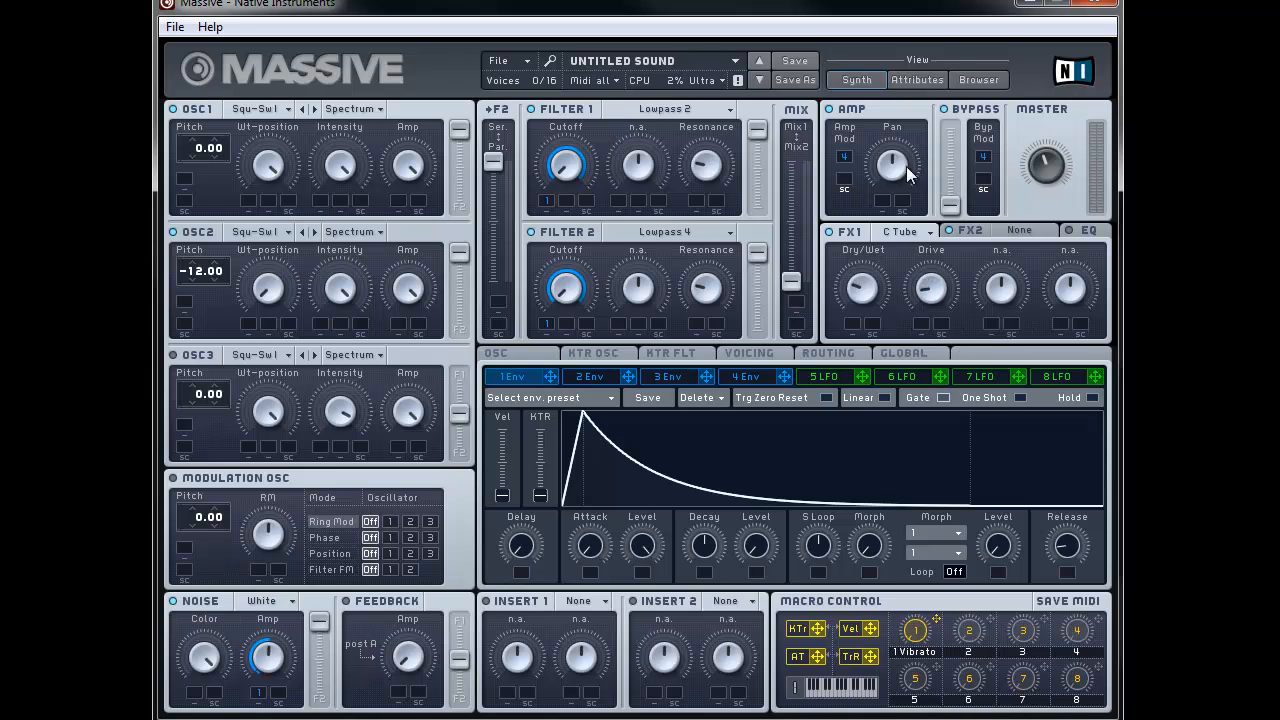
left_click(985, 231)
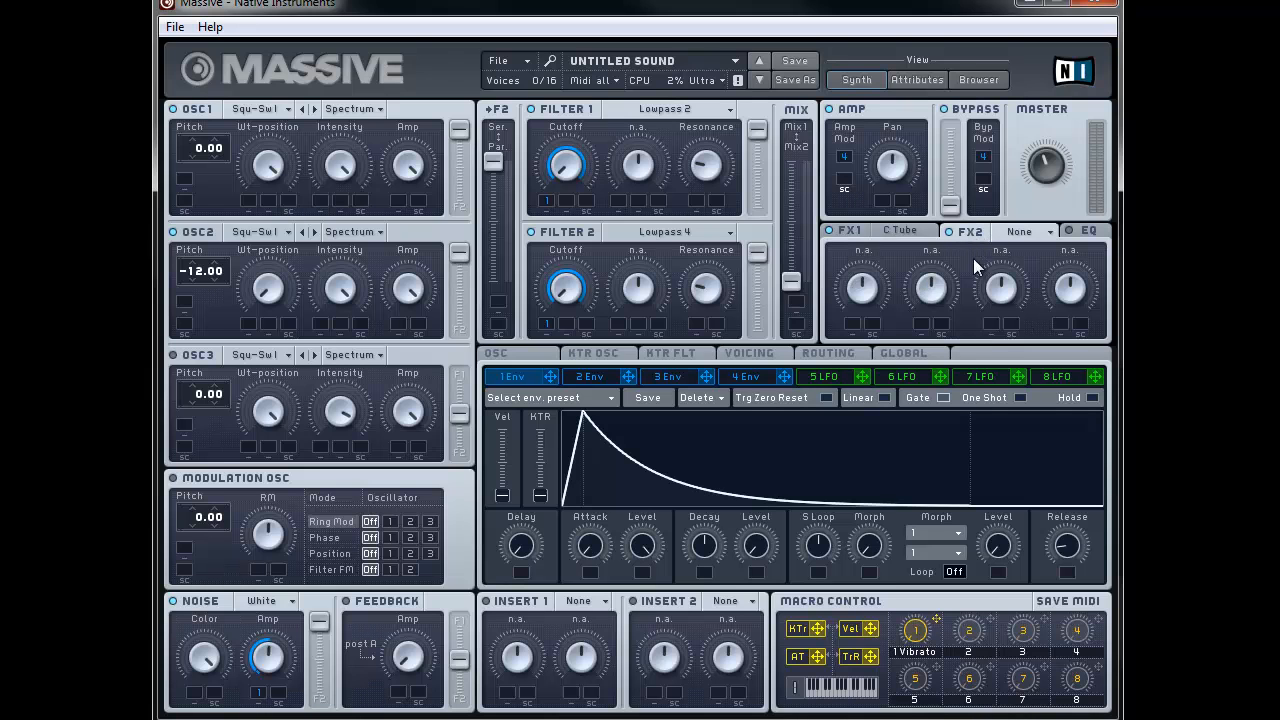
left_click(1041, 229)
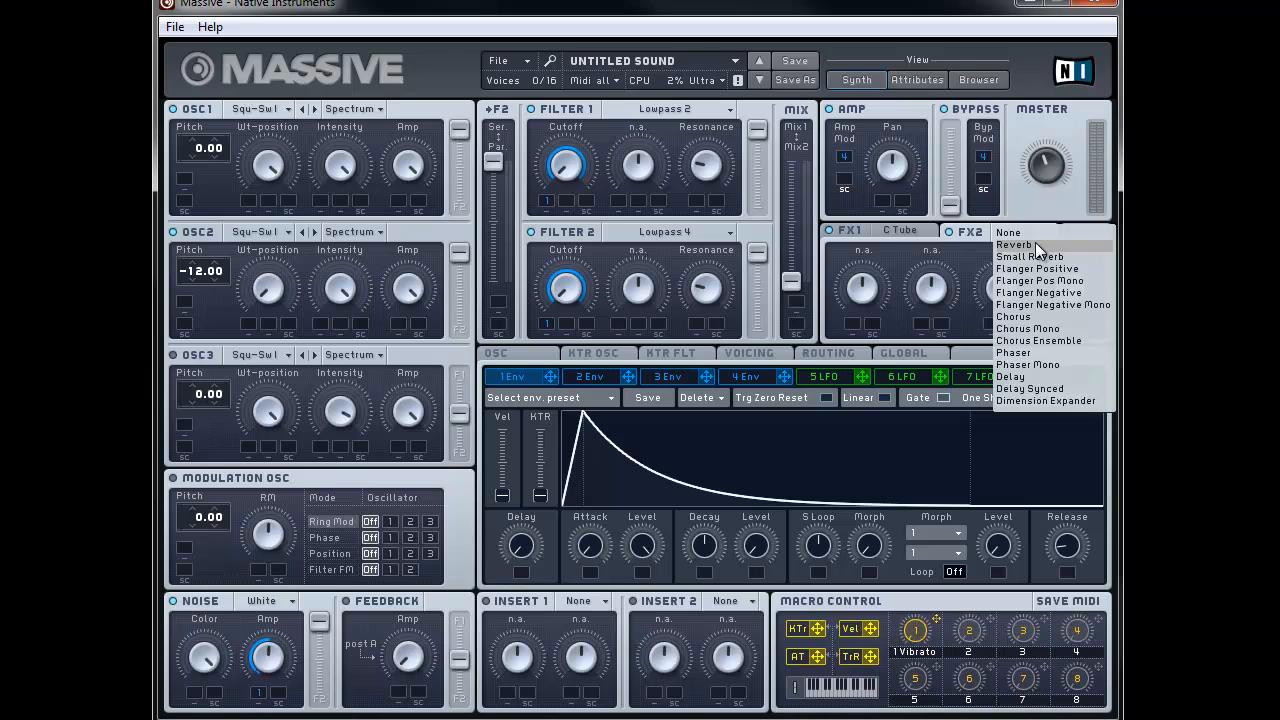
left_click(1037, 246)
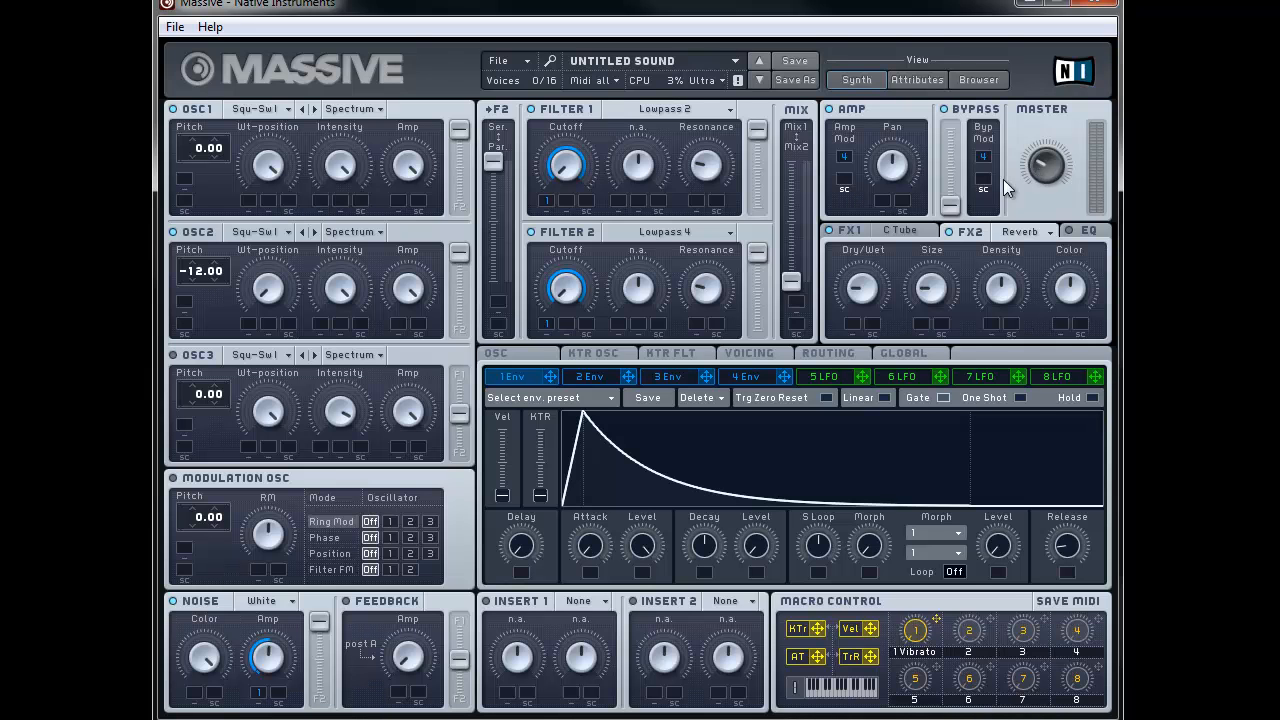
- Show the oscillator vibrato settings and start MIDI Learn for the Vibrato macro control
left_click(537, 352)
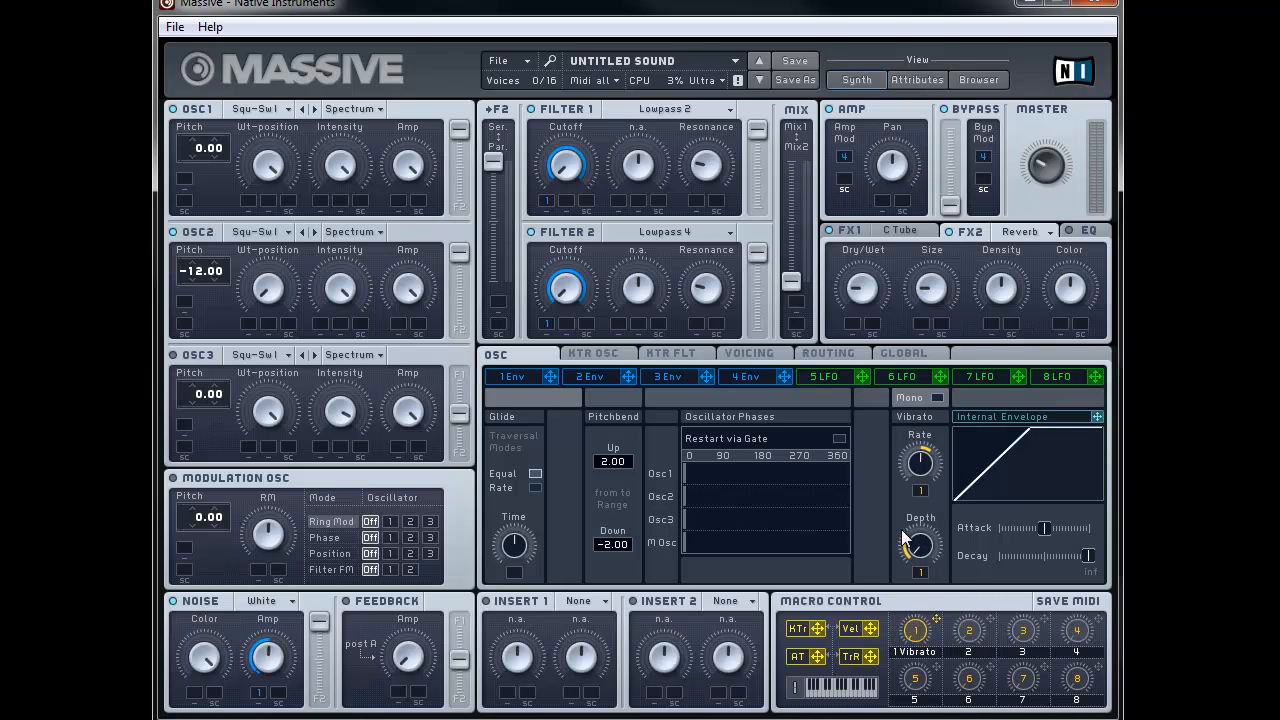
right_click(917, 633)
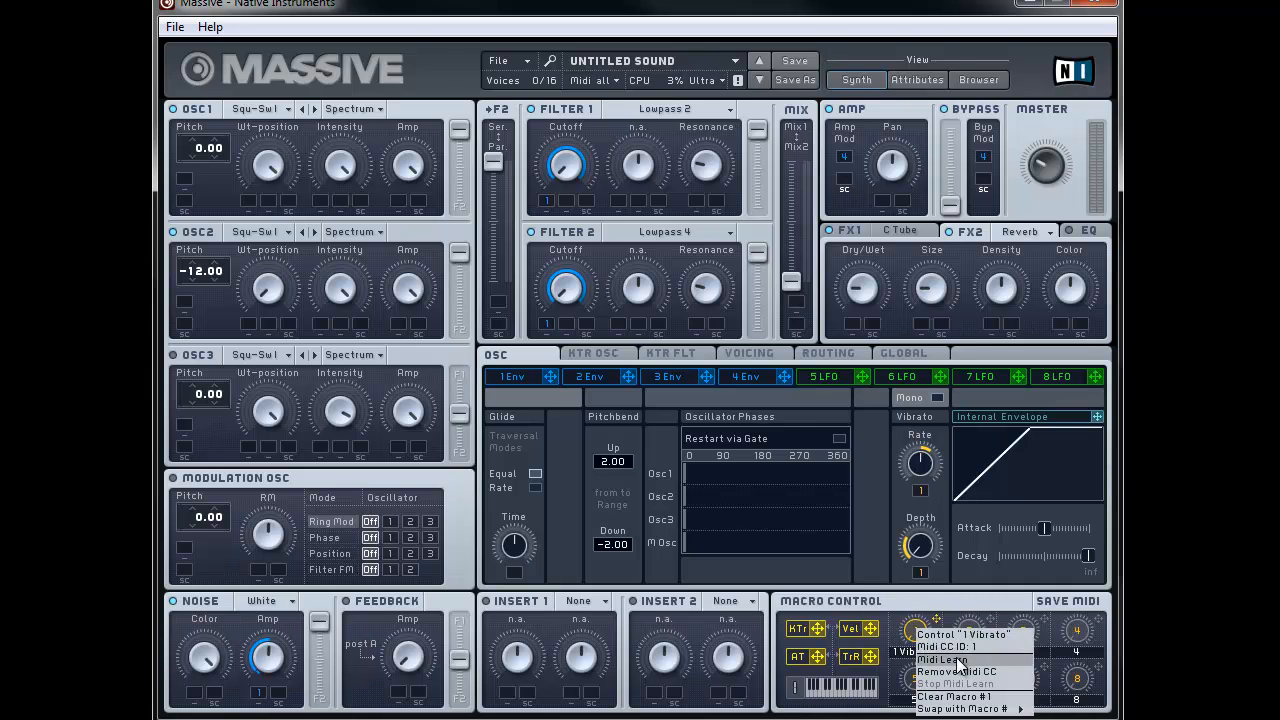
left_click(955, 660)
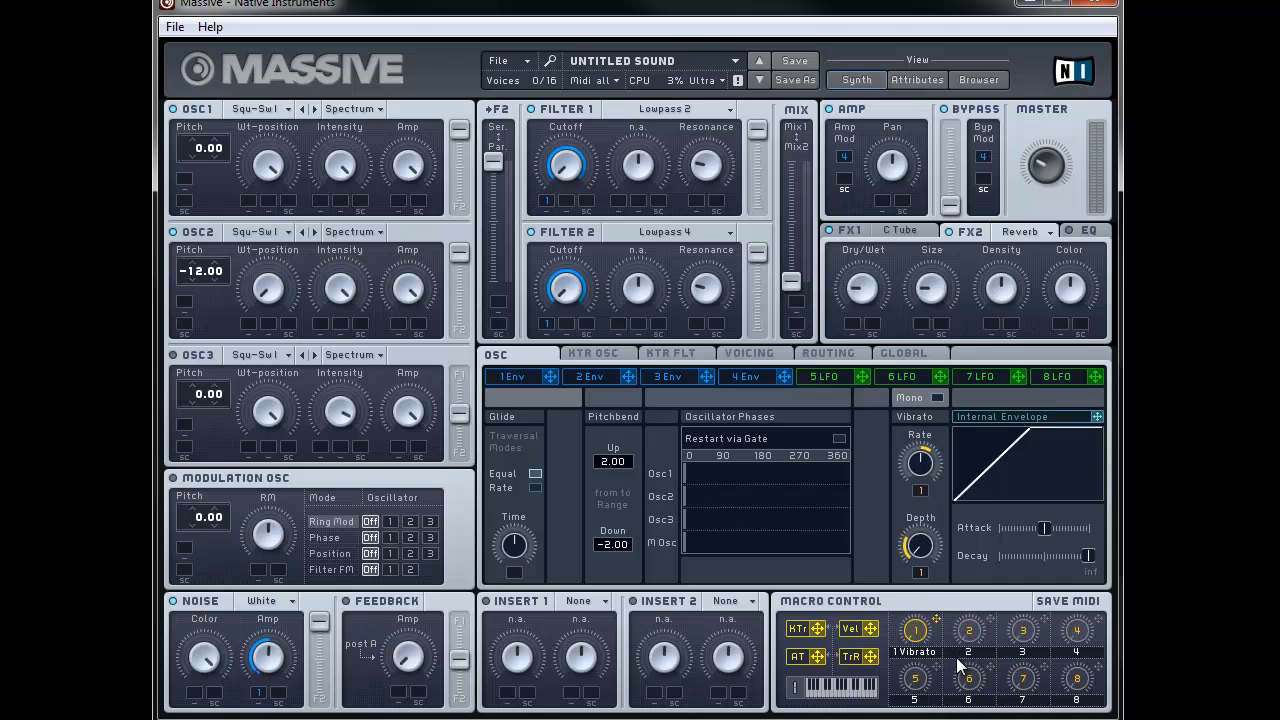